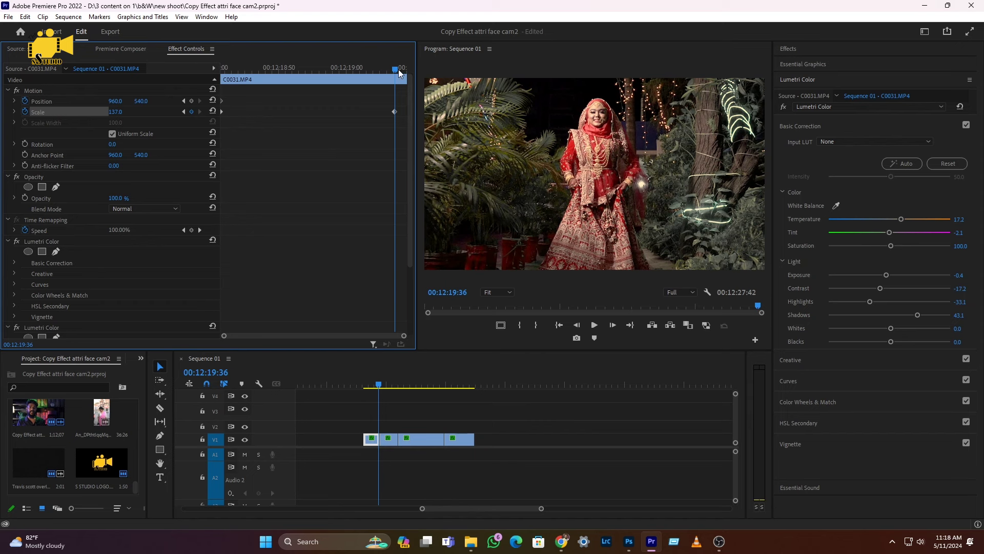
Play back the first clip to preview its scale animation.
drag(398, 69, 167, 65)
key(space)
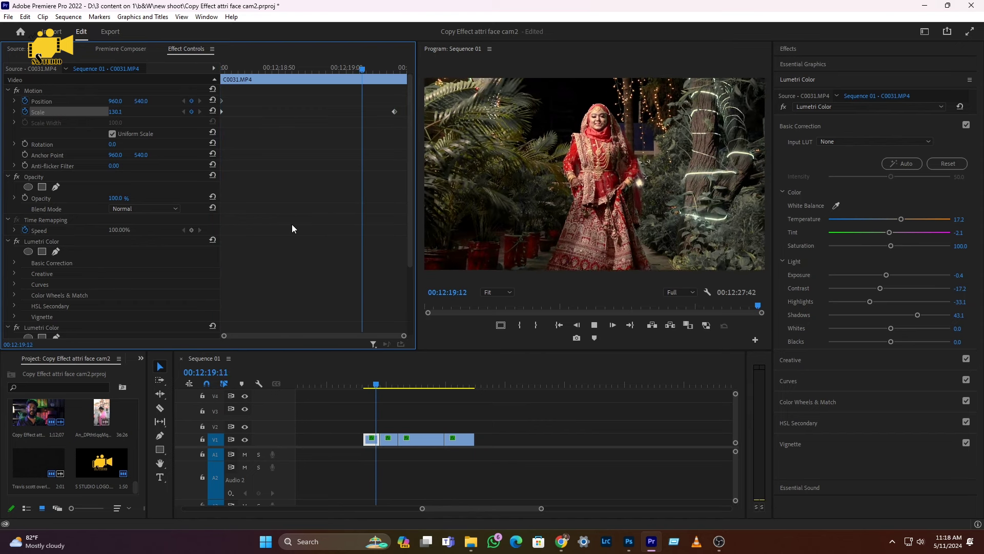
click(377, 413)
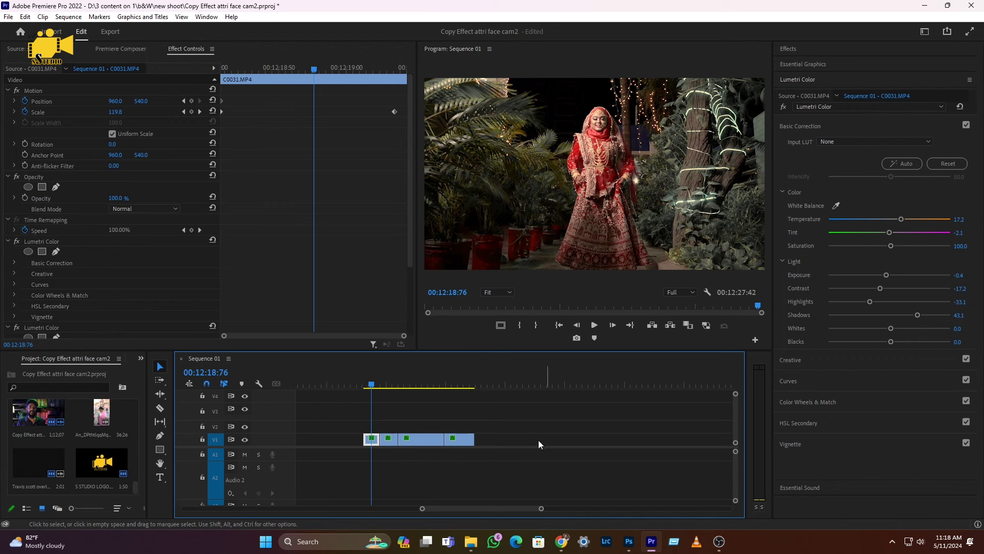
Start Position and Scale keyframes at the beginning of the second clip, and set the last clip's Scale to 121.
click(383, 385)
drag(251, 70, 127, 85)
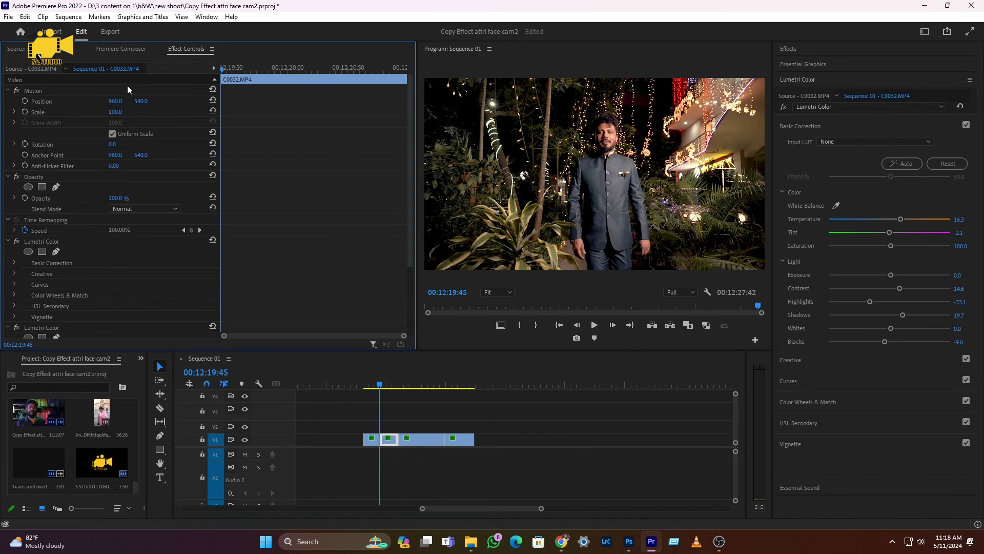
click(24, 101)
click(25, 112)
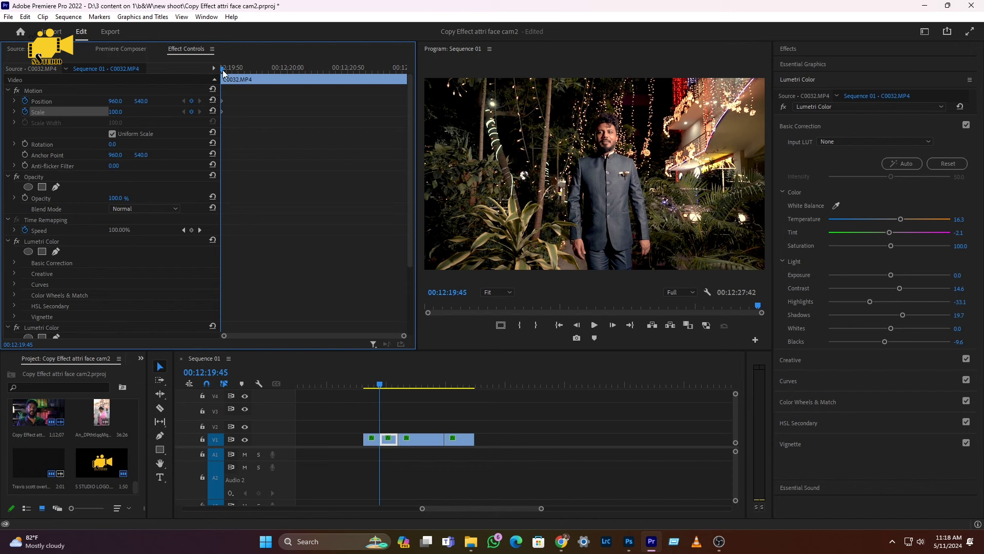
drag(222, 73, 405, 88)
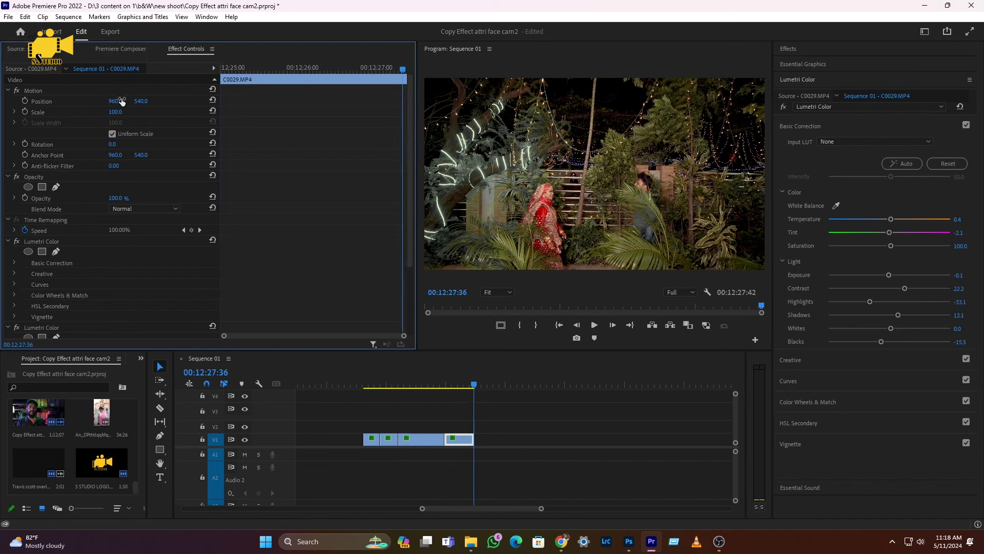
drag(116, 111, 128, 111)
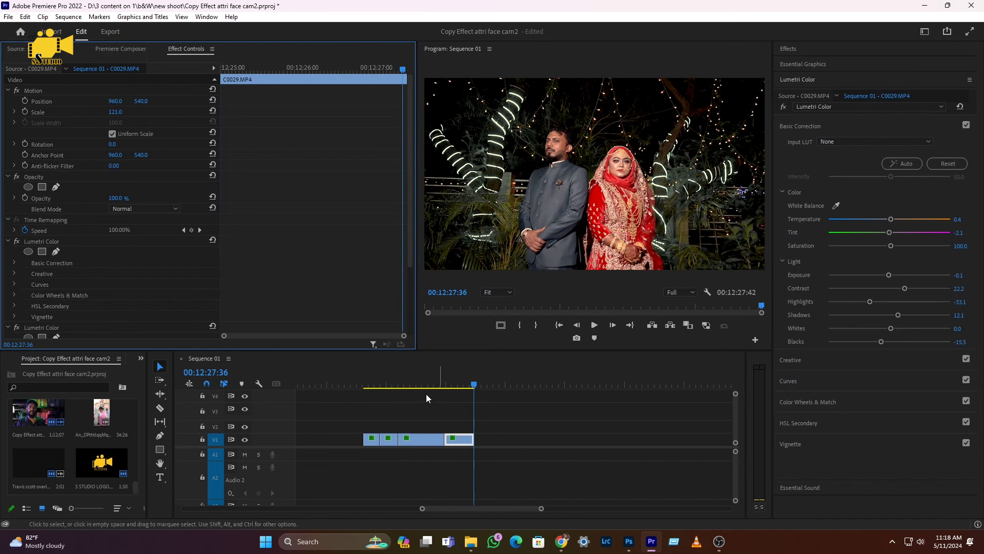
Scrub through the first clip, add a Rotation keyframe partway through it and undo that keyframe.
click(376, 385)
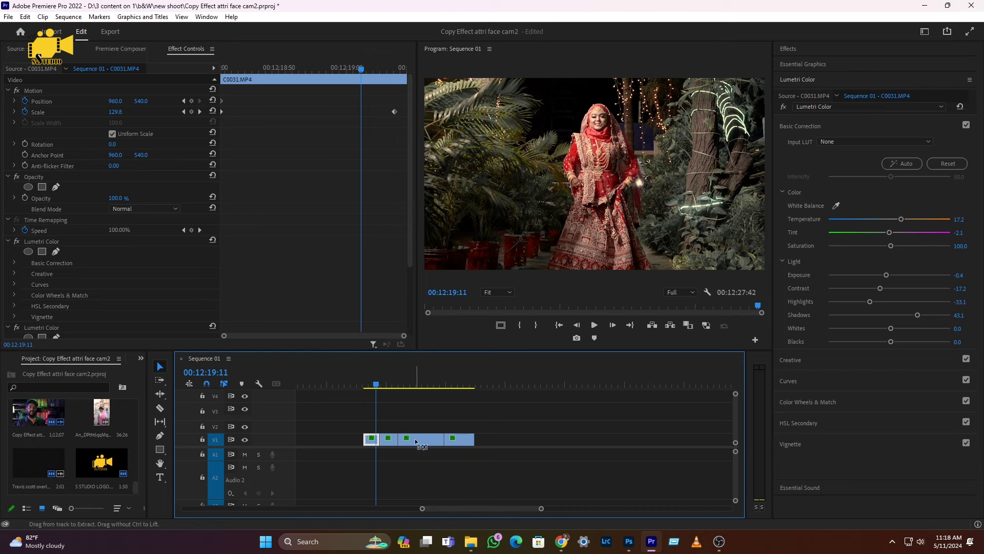
click(368, 373)
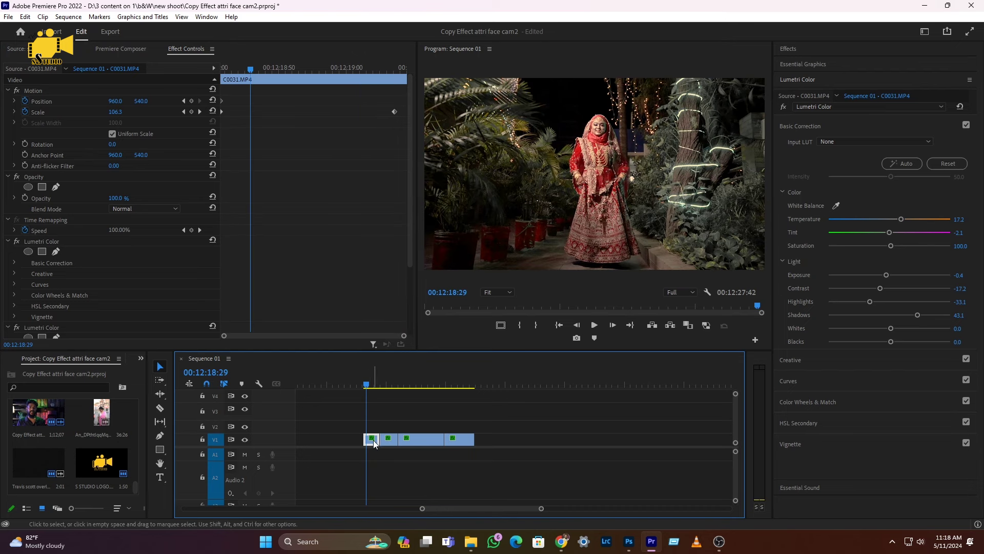
drag(250, 71, 350, 84)
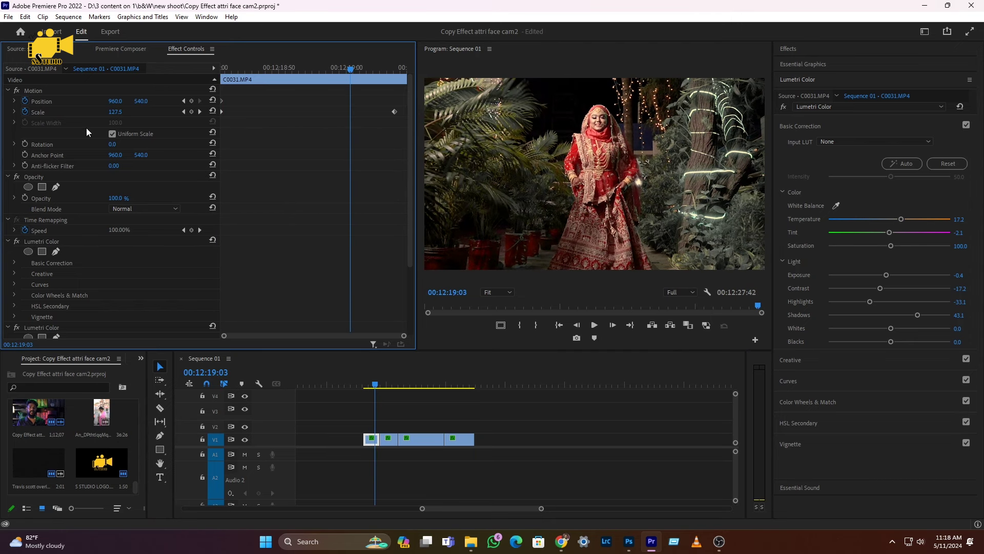
click(26, 144)
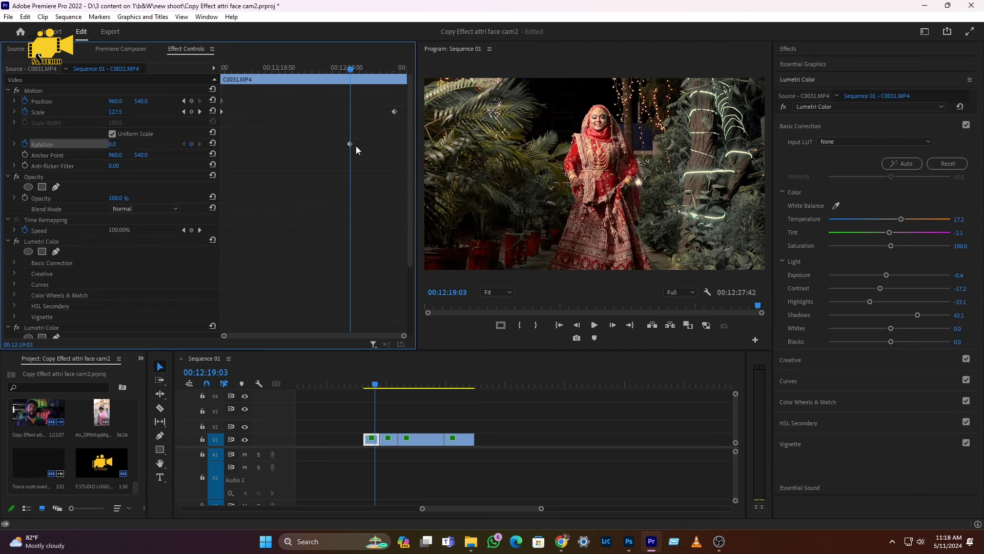
key(ctrl+z)
Copy the first clip and paste only its Motion attributes, without the Lumetri Color effects, onto the other three clips.
drag(342, 72, 240, 72)
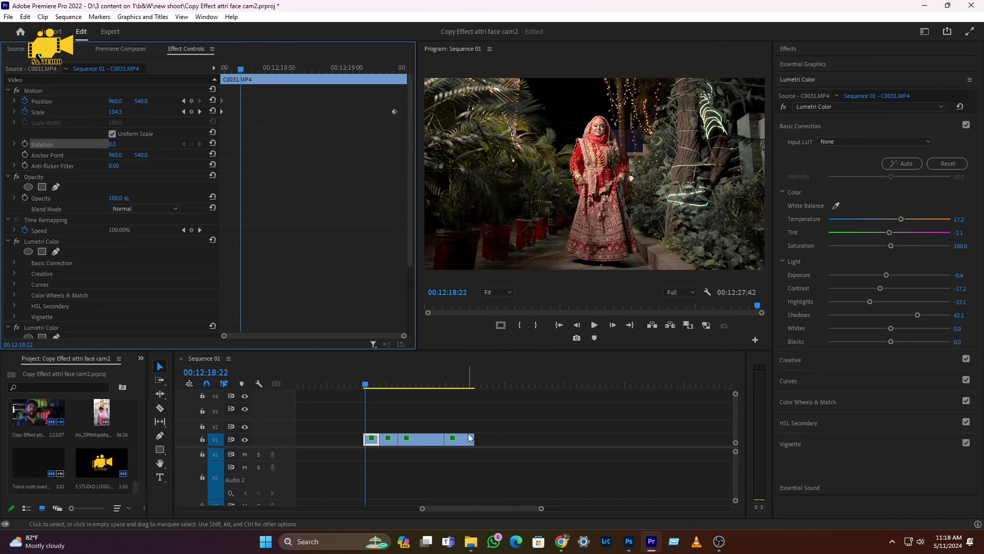
right_click(369, 442)
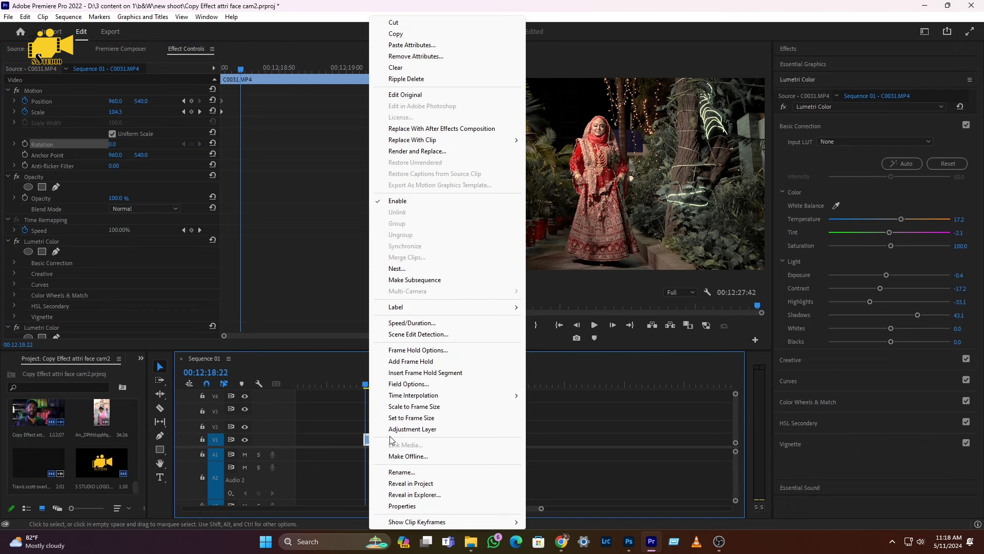
click(392, 38)
drag(475, 422, 389, 444)
right_click(422, 440)
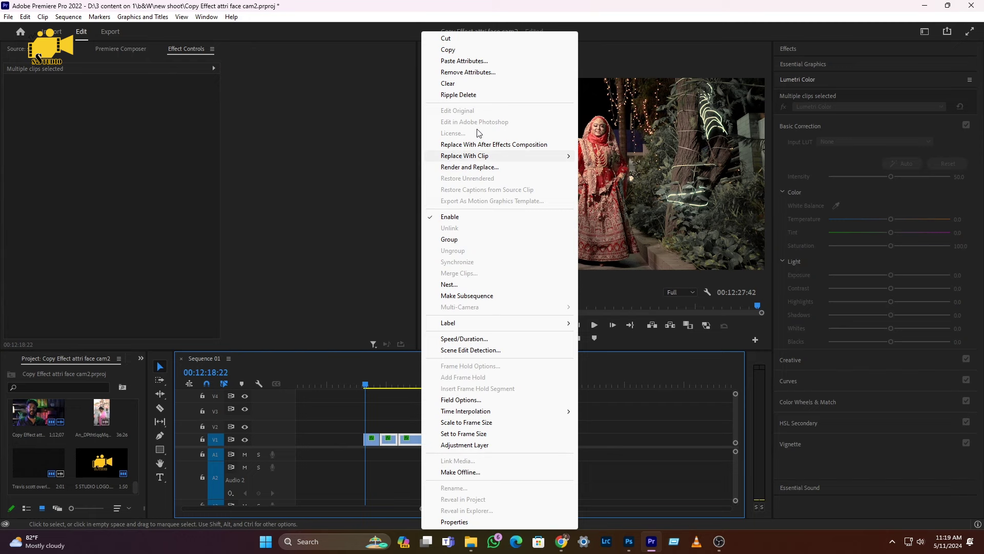
click(456, 62)
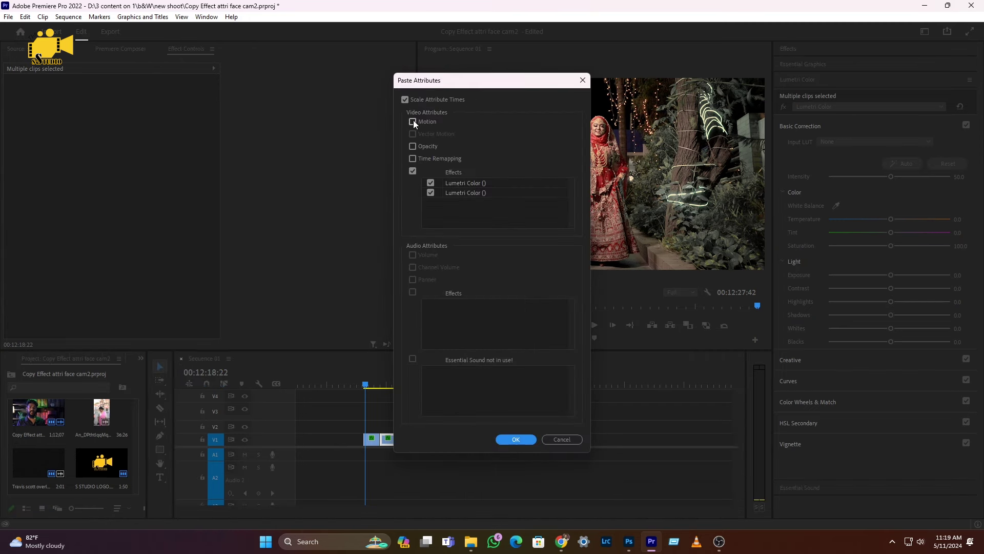
click(412, 171)
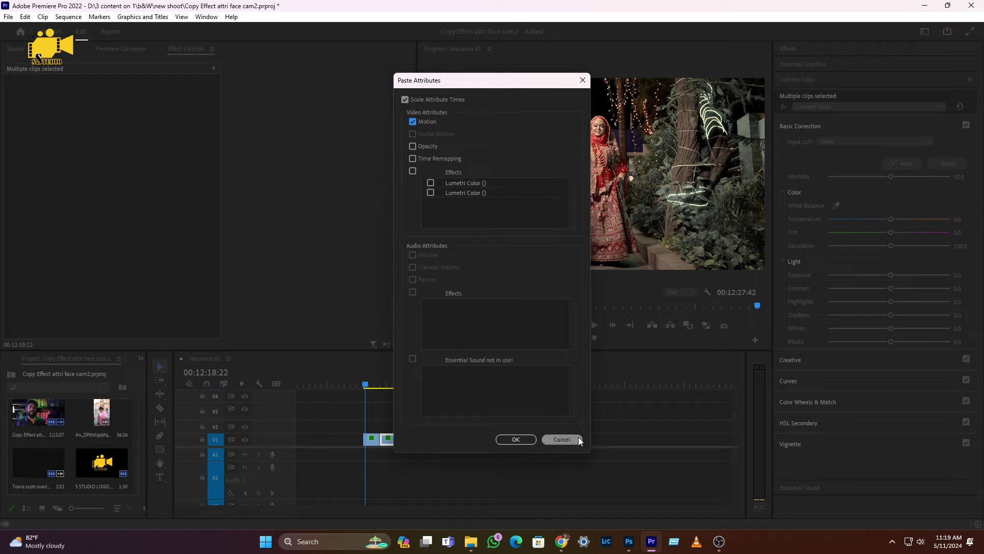
click(514, 439)
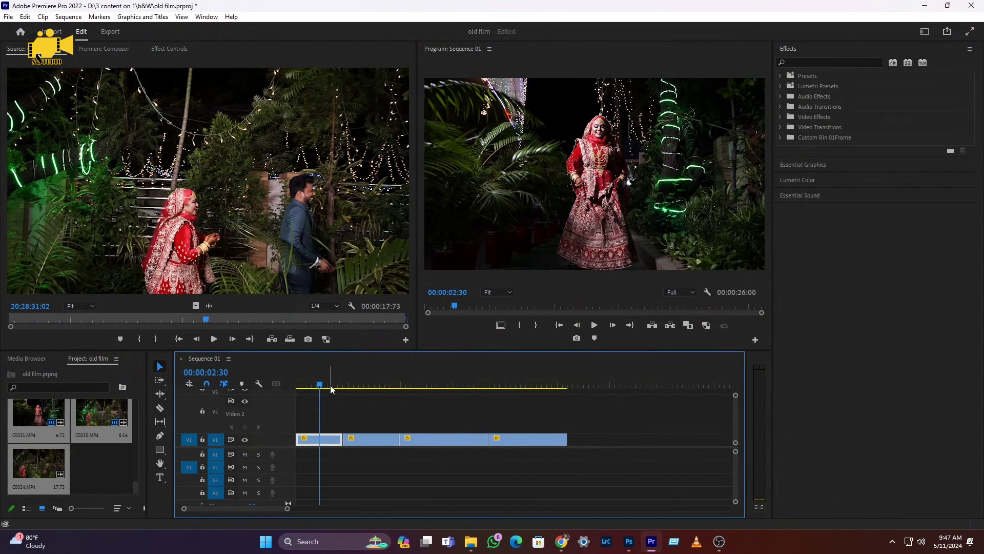
Play the old film sequence from its start to review the ungraded first clip.
click(298, 384)
key(space)
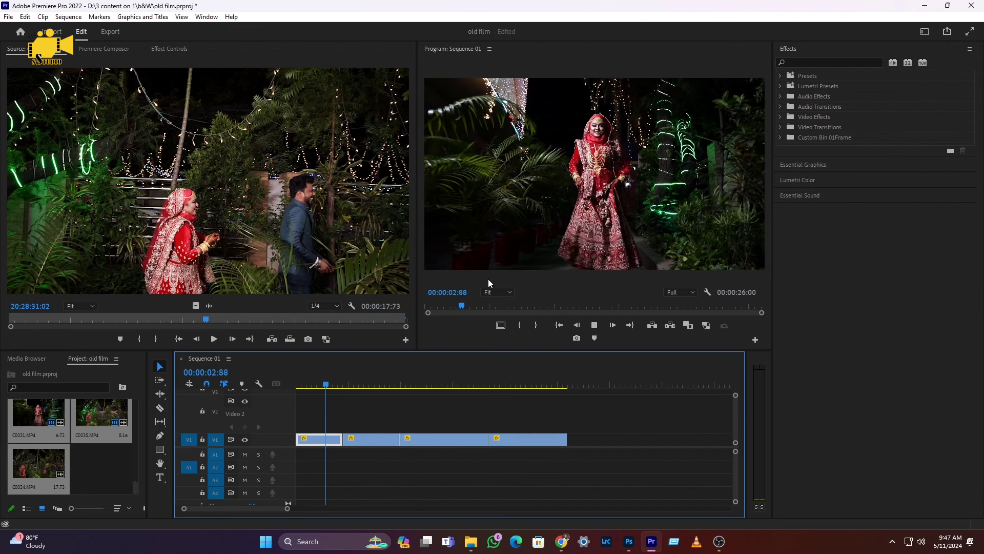
key(space)
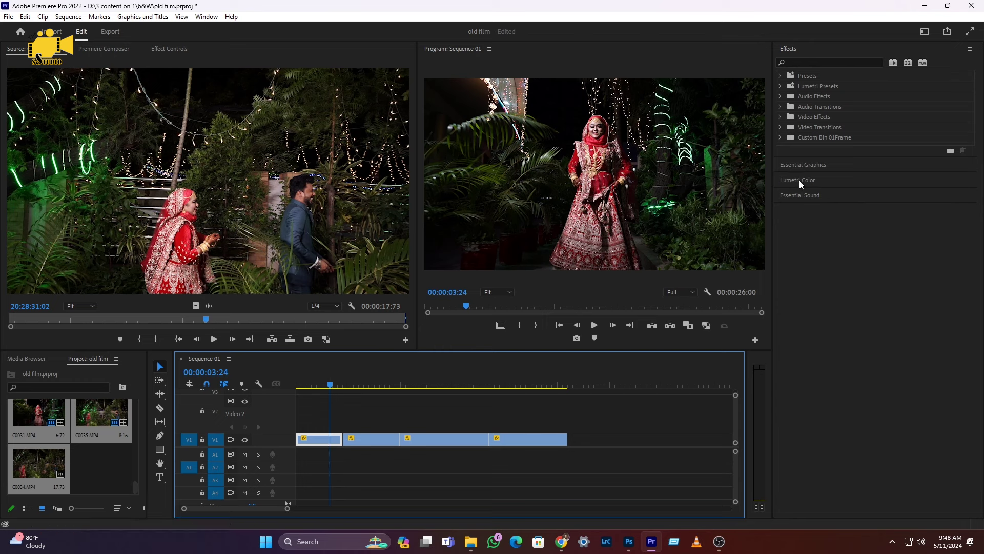
Correct the first clip in Lumetri Color with exposure 0.9, contrast -17.2, highlights -33.1, shadows 43.1, temperature 38.1 and tint -2.1.
click(207, 17)
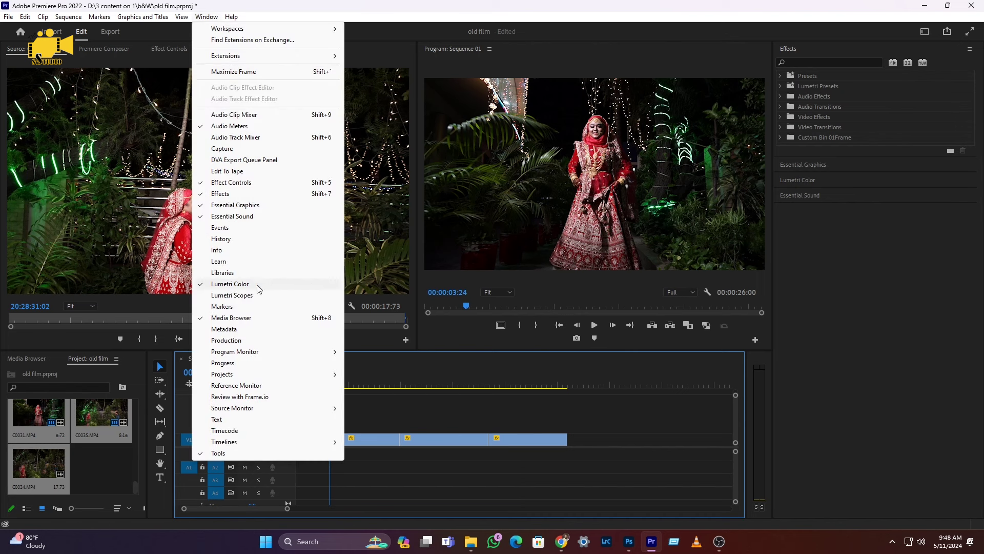
click(364, 440)
click(327, 436)
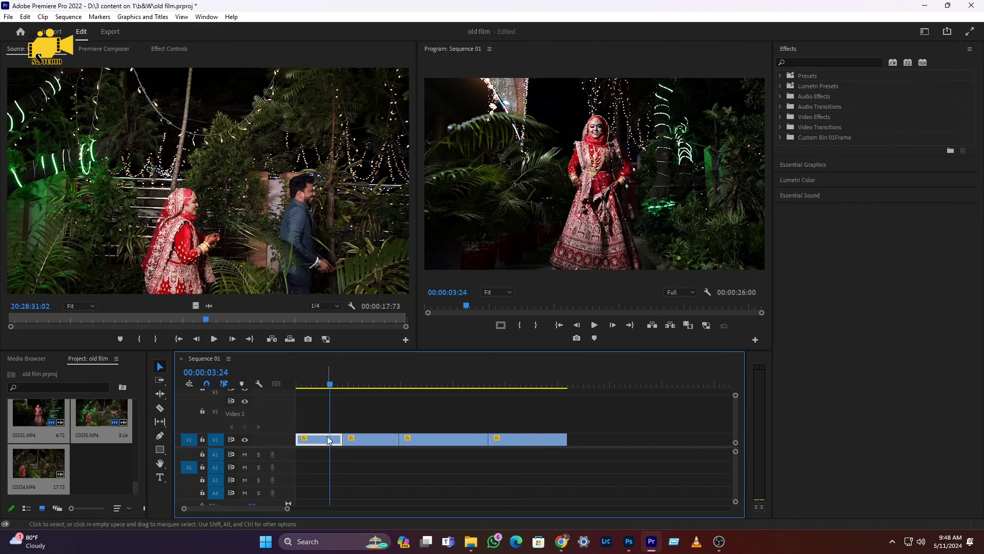
click(794, 182)
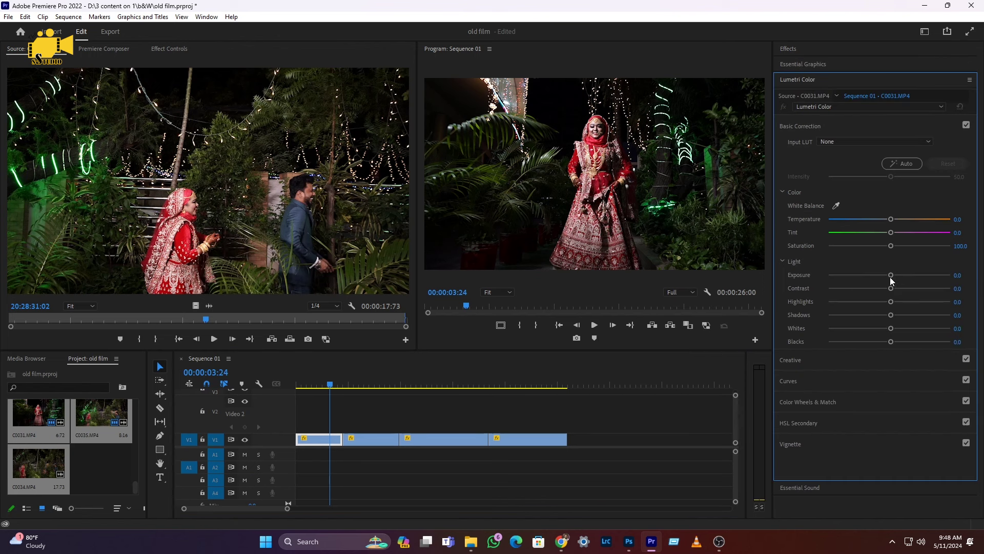
drag(891, 275, 919, 315)
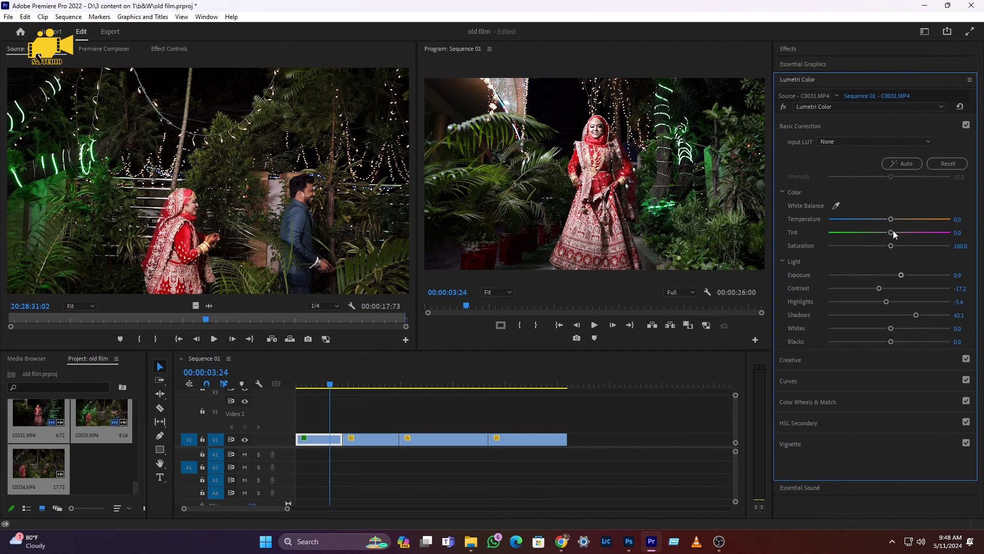
click(869, 302)
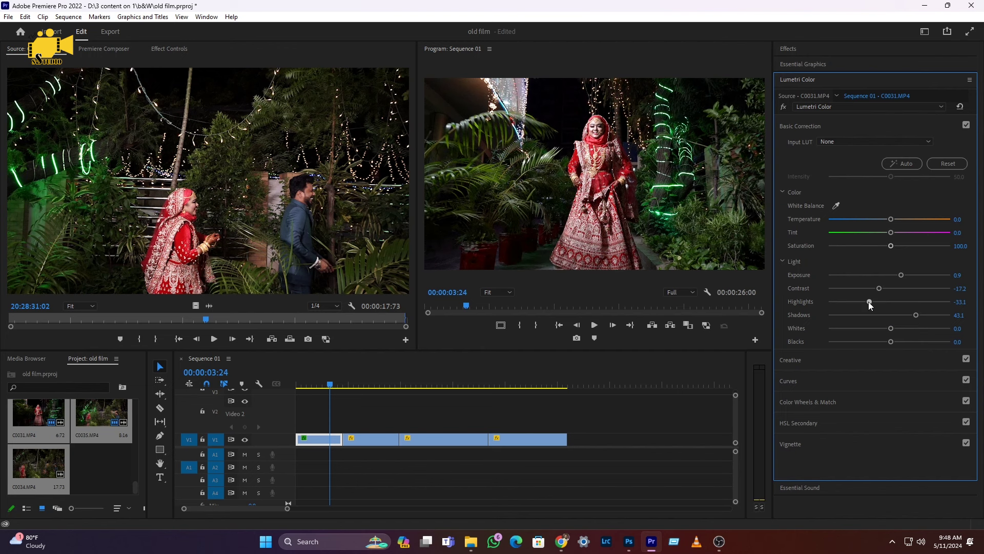
drag(890, 219, 929, 220)
Lower the saturation of the yellow-to-green range in the first clip with the Hue vs Sat curve.
click(800, 126)
click(789, 169)
scroll(864, 333, down, 2)
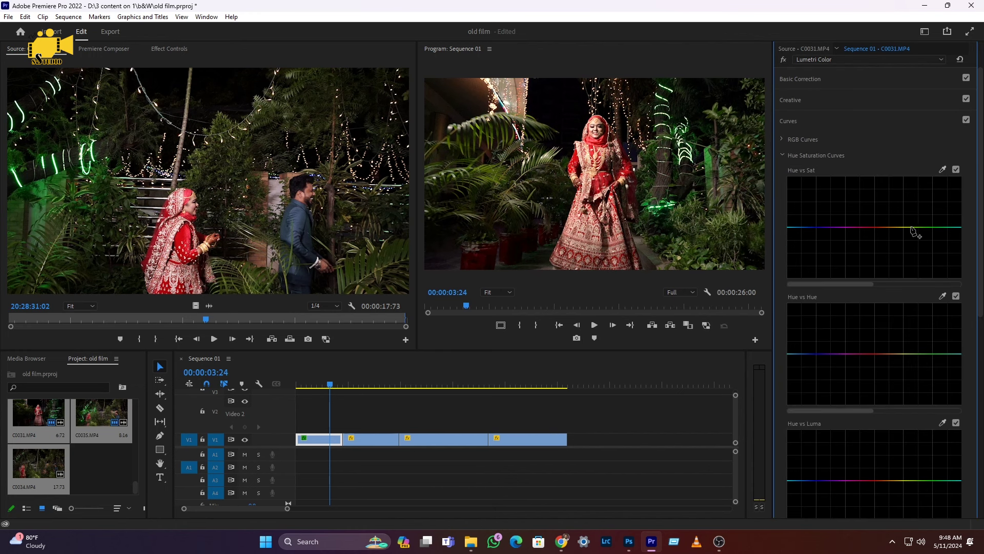
click(940, 227)
drag(928, 228, 938, 246)
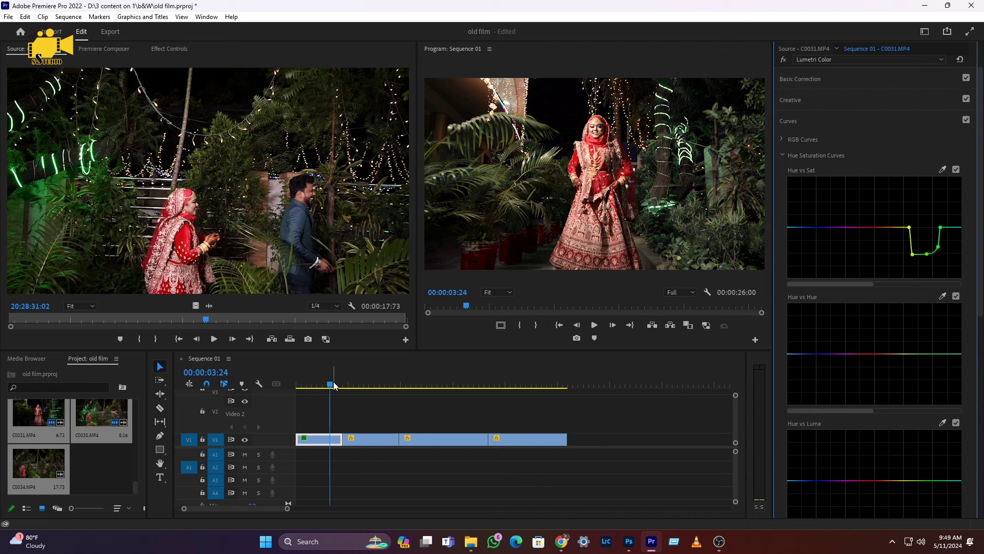
click(801, 80)
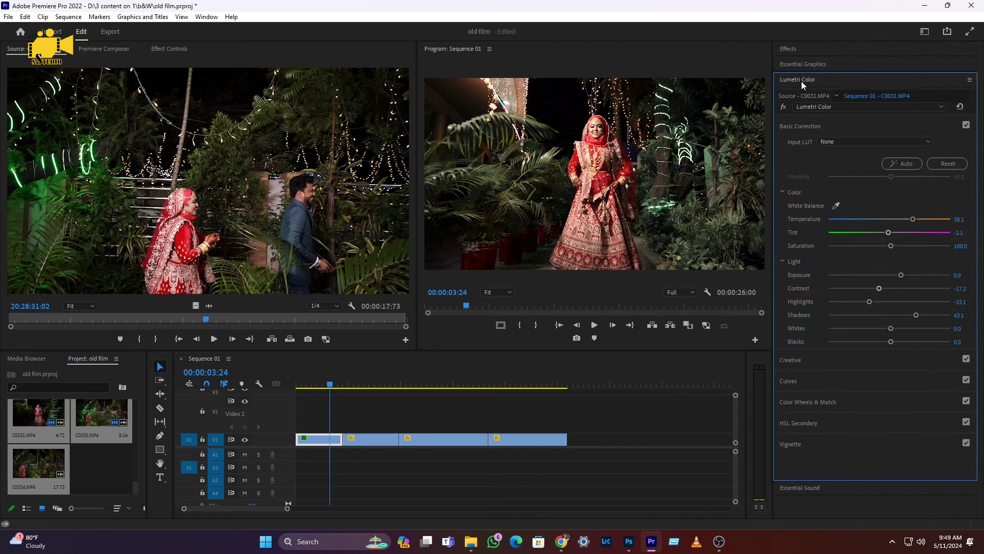
Show the first clip's effect settings and switch its Lumetri Color effect off and on to compare the grade.
click(321, 384)
click(174, 48)
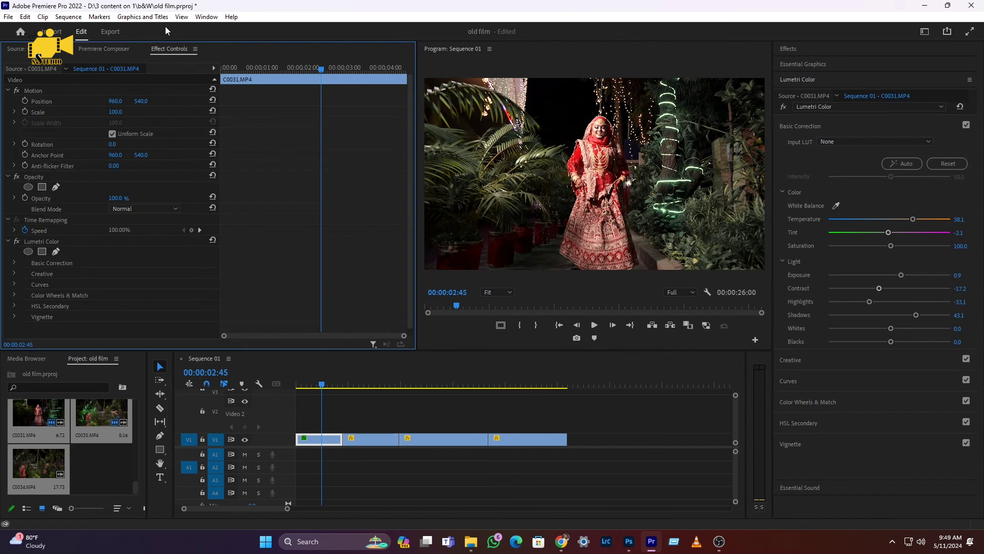
click(207, 17)
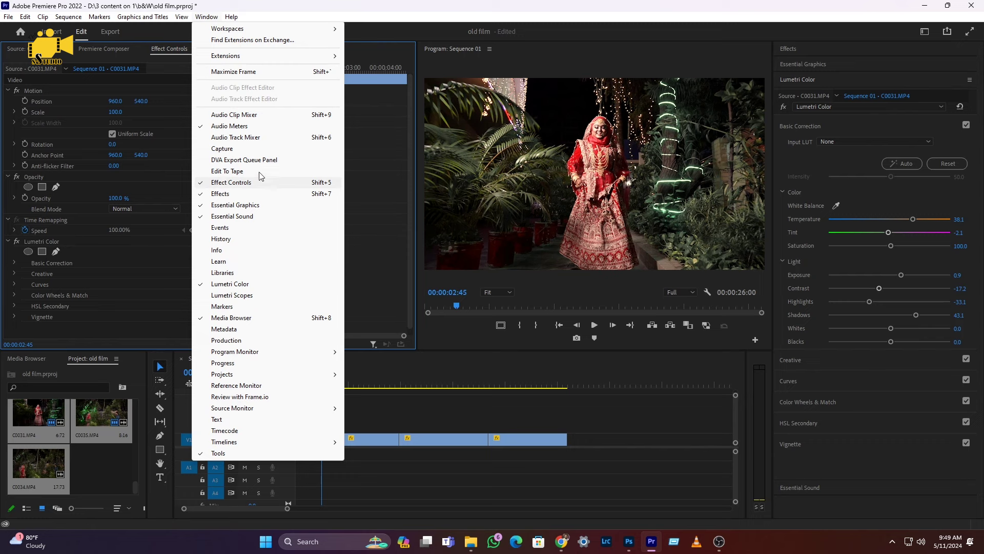
click(285, 5)
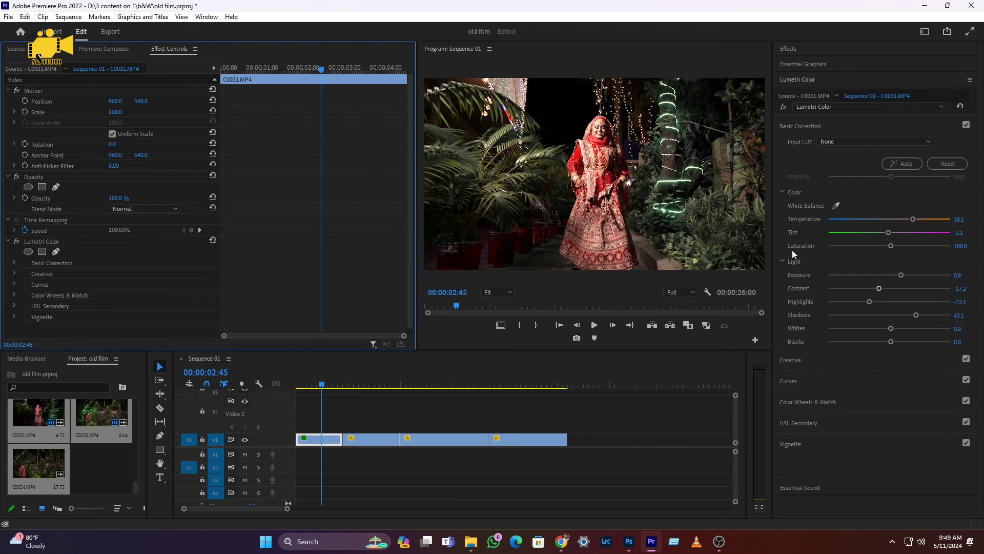
click(16, 242)
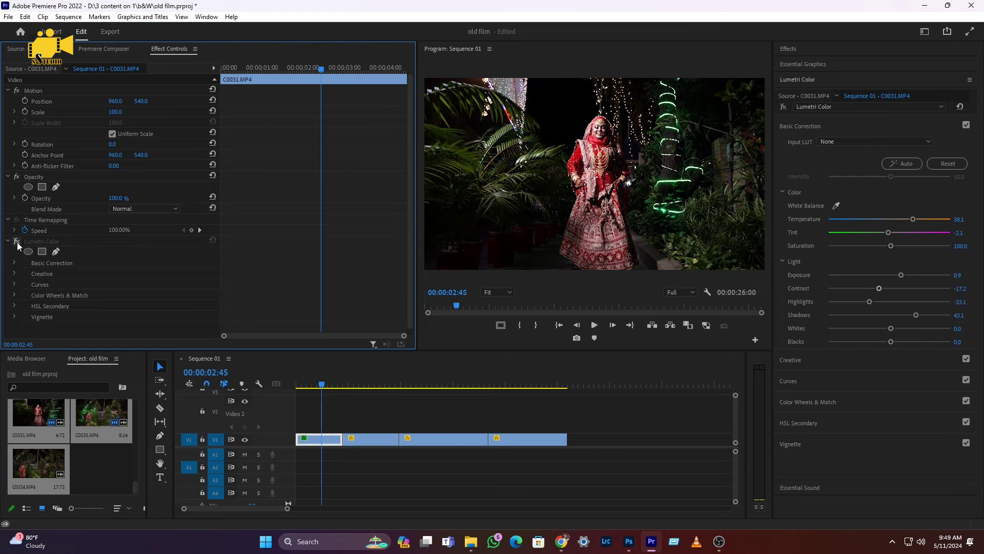
click(17, 242)
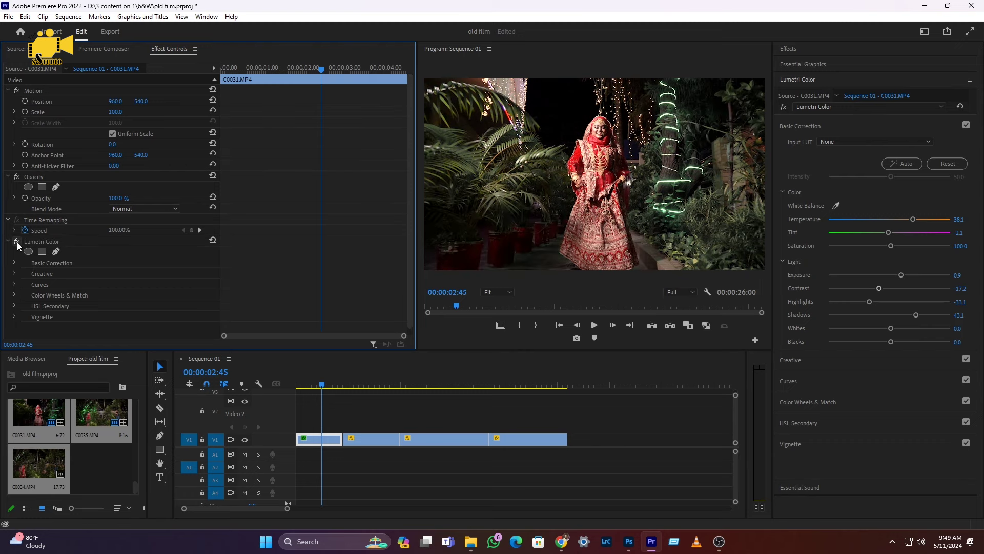
Play back the color-graded first clip and stop the playback.
key(Home)
key(space)
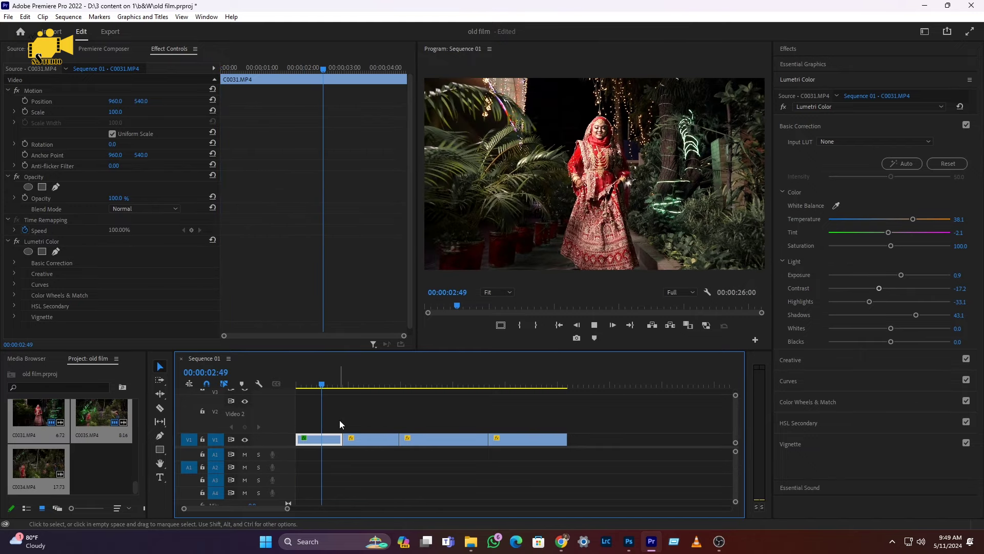
key(space)
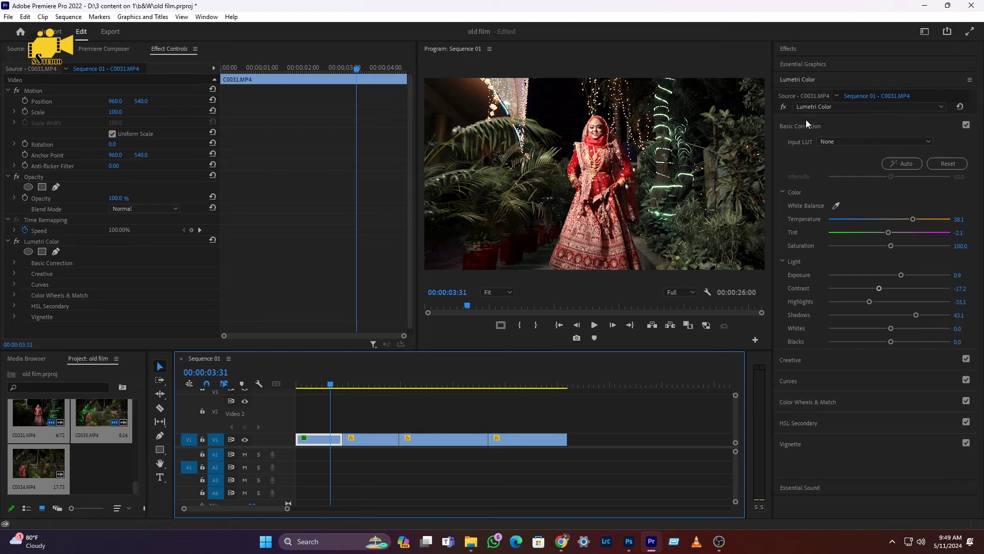
Search the video effects for "gaus" and apply Gaussian Blur to the first clip in the sequence.
click(788, 129)
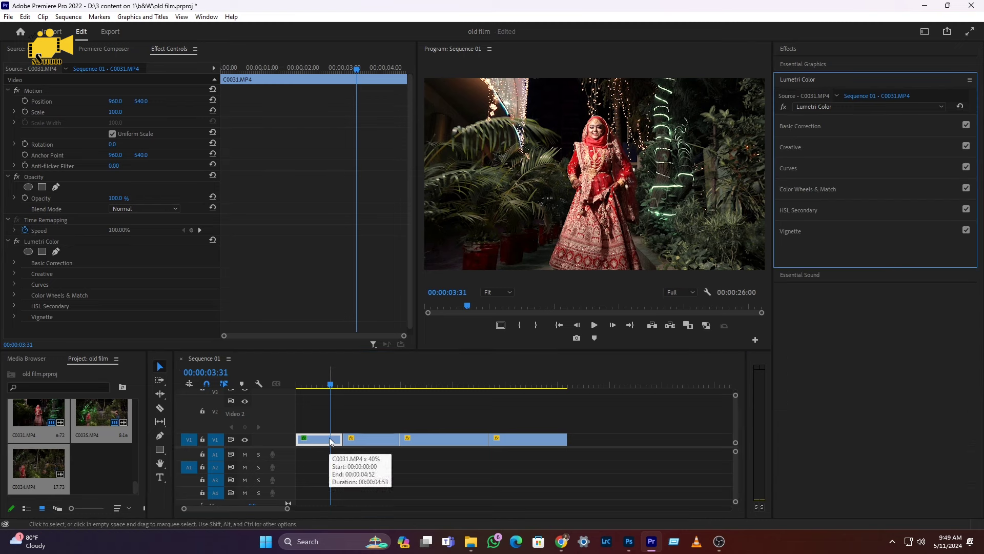
click(789, 47)
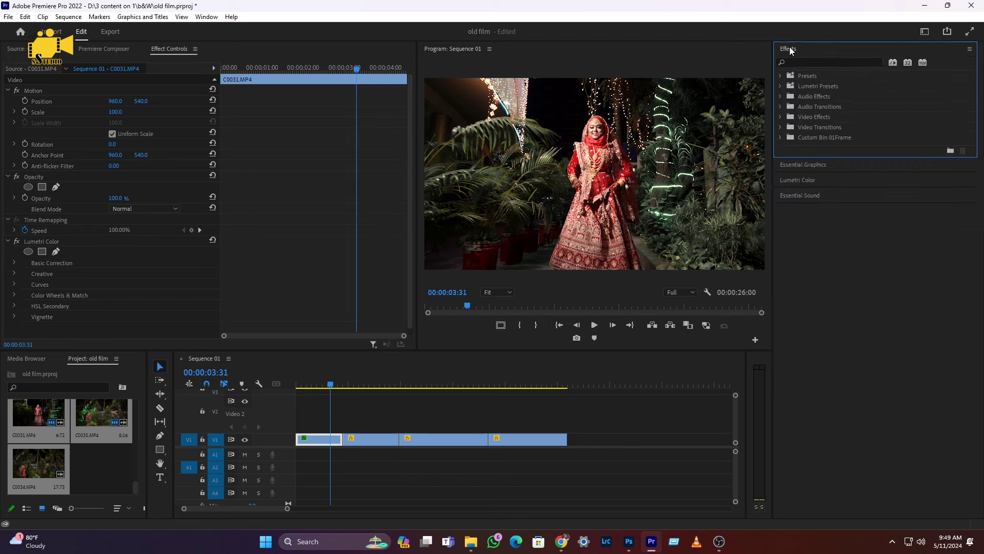
click(206, 17)
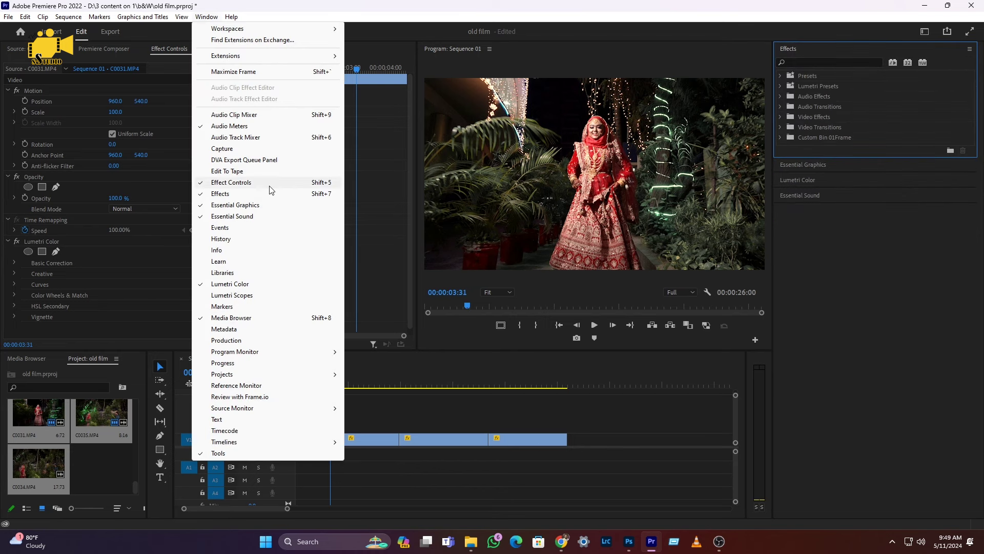
click(804, 66)
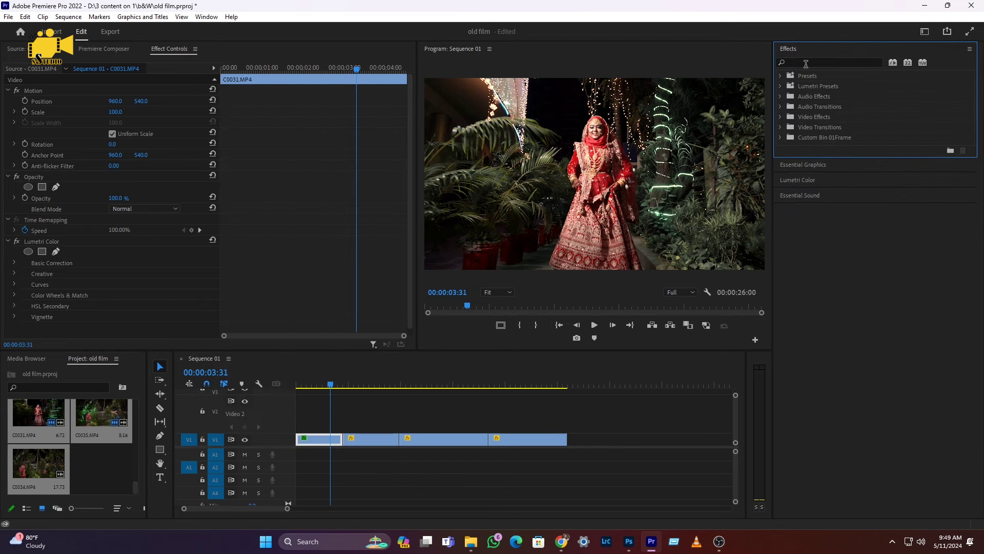
click(805, 61)
text(gaus)
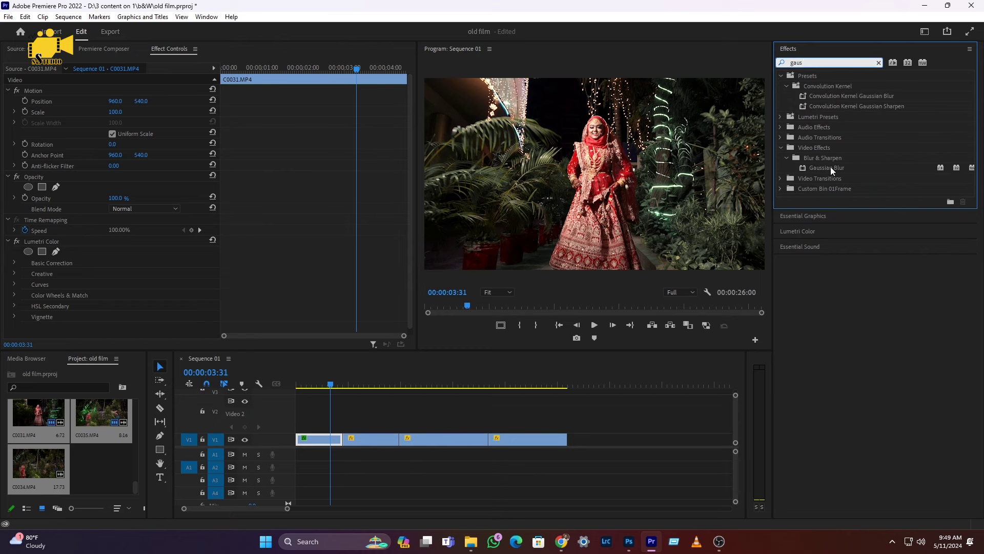
drag(830, 168, 326, 438)
Move the playhead to 00:00:02:01 and set the first clip's Gaussian Blur blurriness to 35.
click(317, 385)
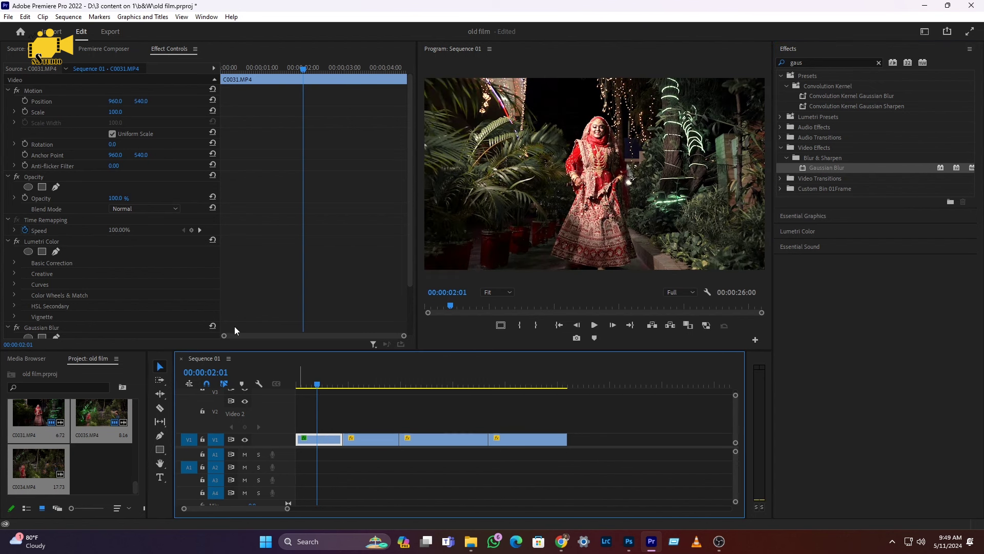
scroll(32, 263, down, 4)
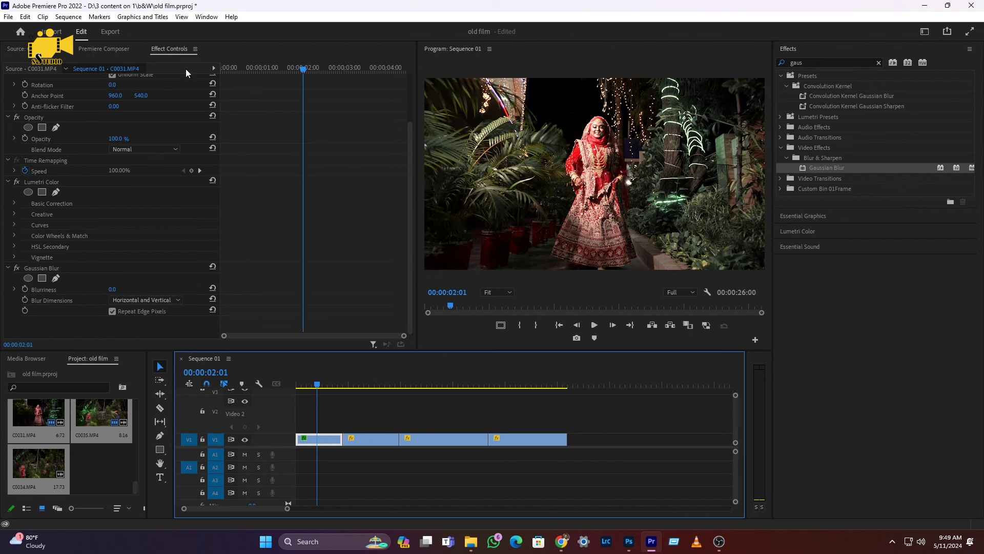
click(112, 289)
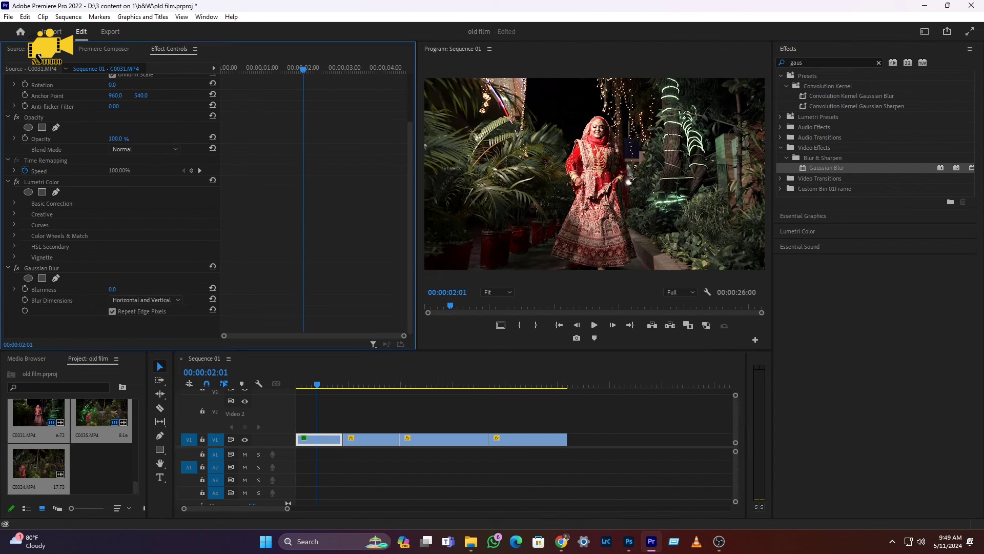
text(30)
key(Return)
click(113, 289)
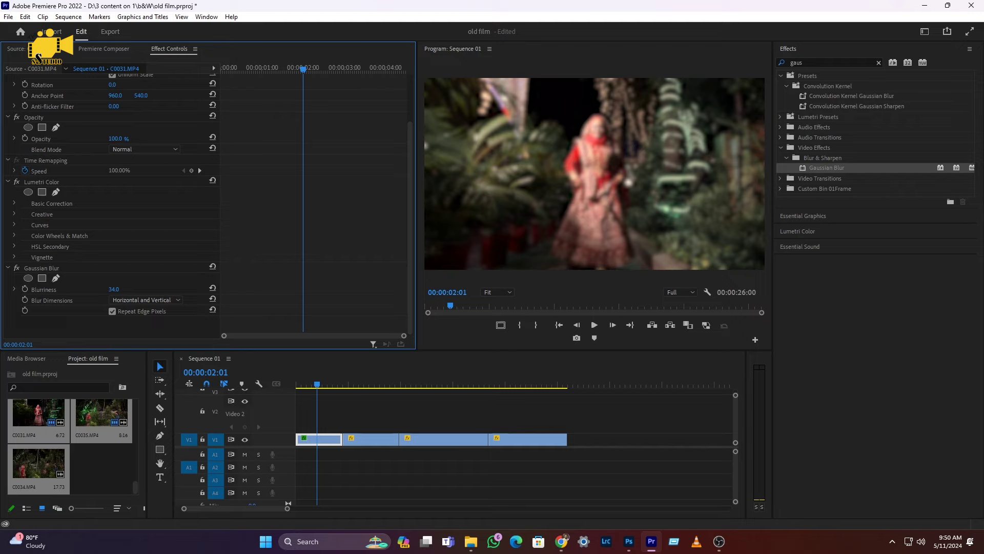
text(35)
key(Return)
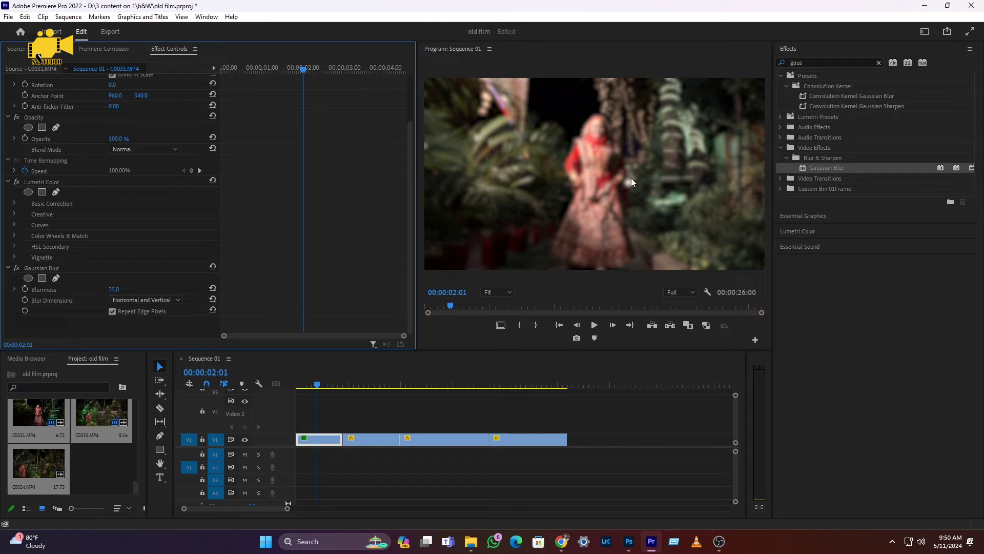